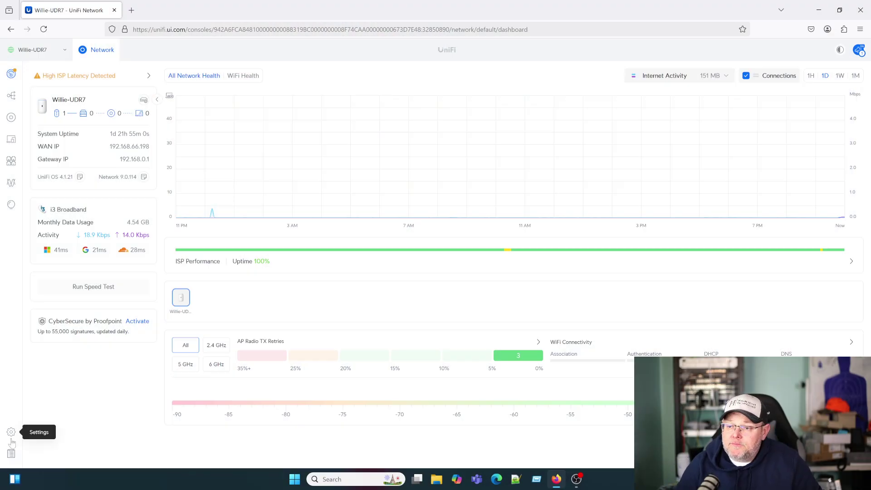
Open the Guest network's settings from the Networks list
click(10, 432)
click(74, 113)
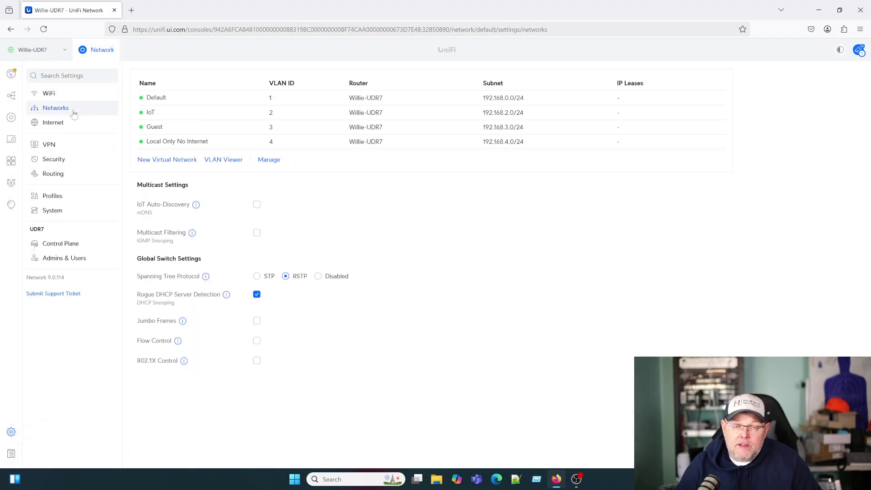
click(171, 130)
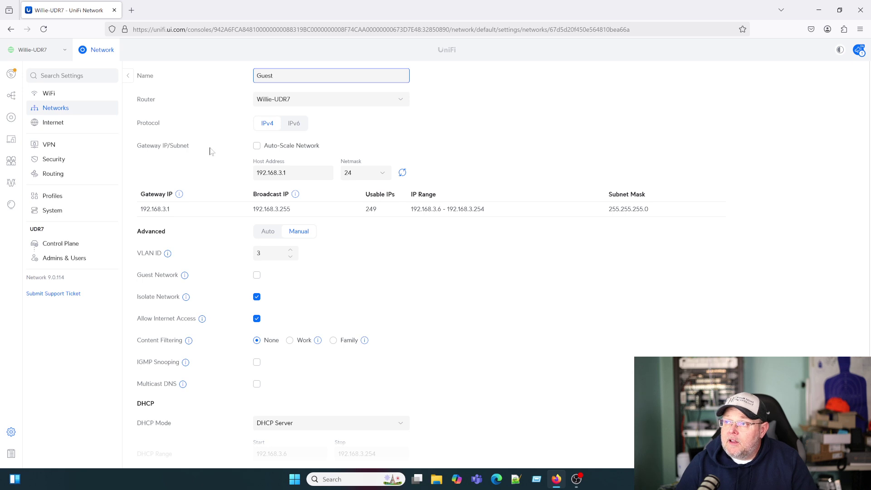
Try Auto-Scale and Auto advanced options, then revert both so advanced stays Manual
click(257, 146)
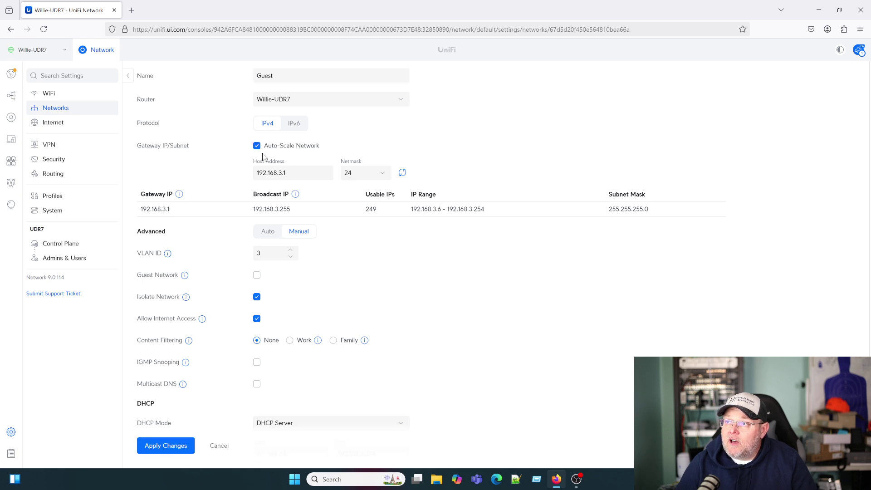
click(275, 232)
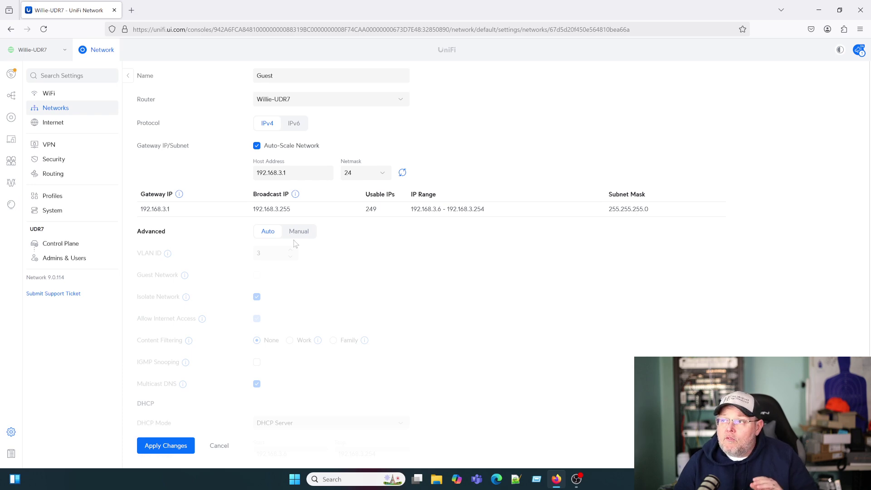
click(257, 146)
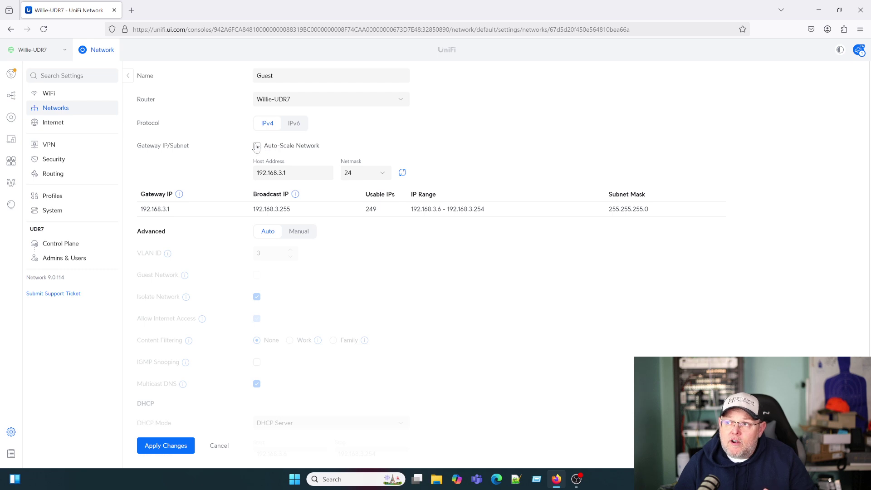
click(301, 232)
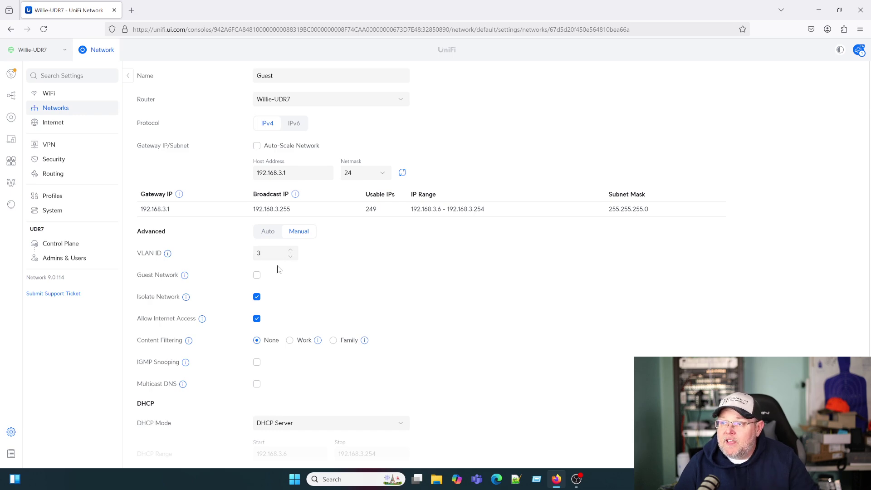
Make Guest VLAN 3 a guest network instead of isolated and apply the change
scroll(215, 261, down, 1)
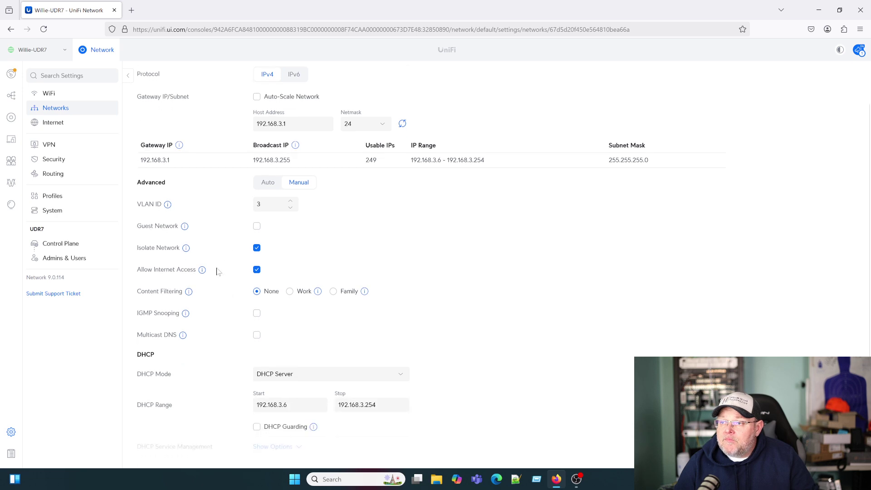
mouse_move(188, 252)
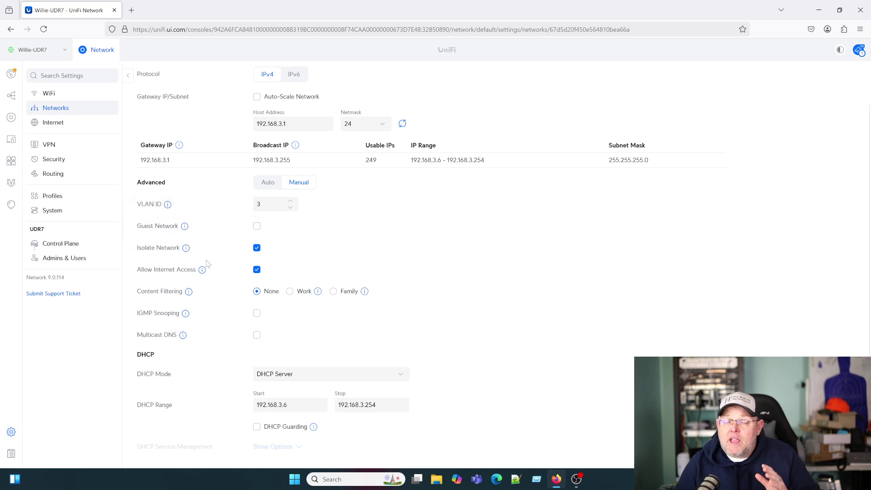
mouse_move(208, 275)
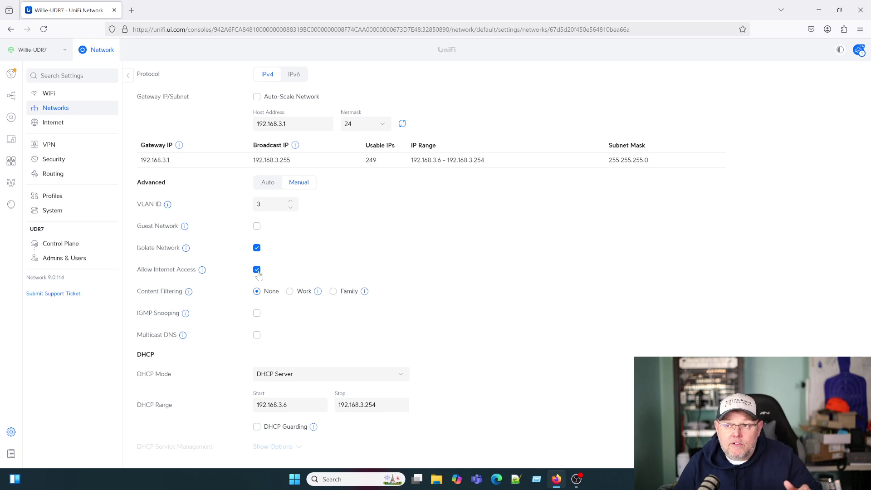
click(257, 227)
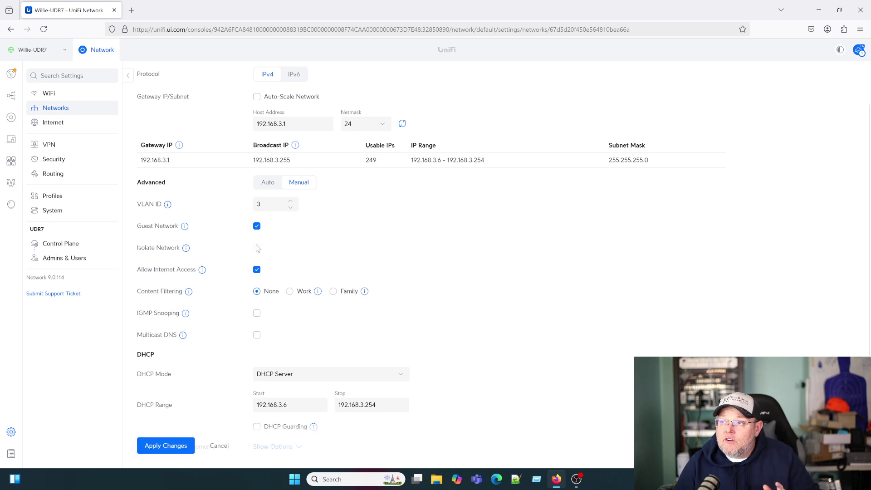
click(175, 446)
Apply the Guest network change again to save it and return to the networks list
click(163, 448)
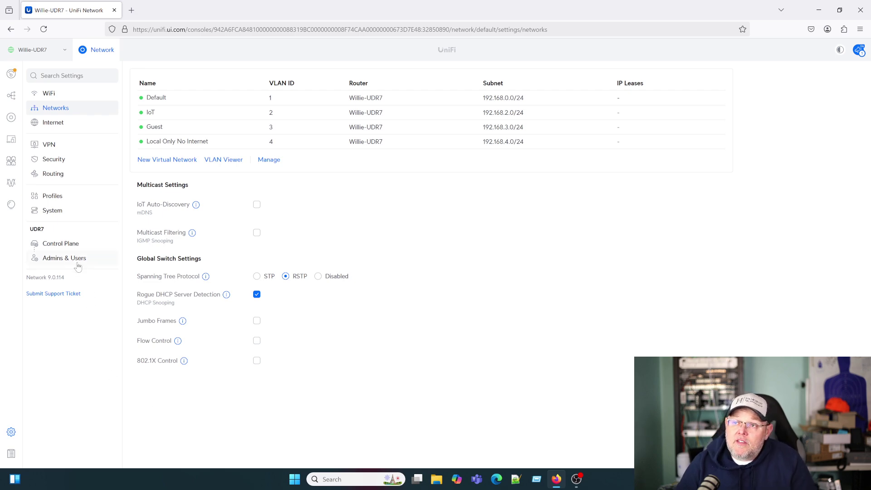
Go to Insights and show the Hotspot guests view
click(12, 207)
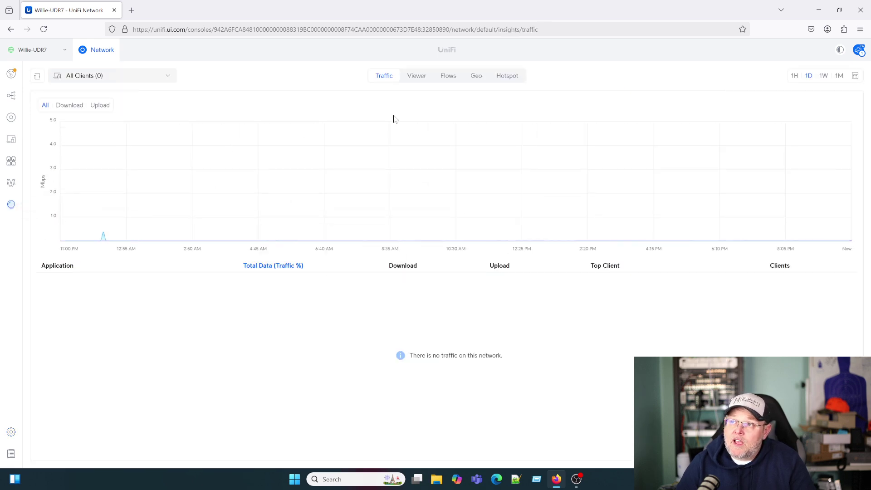
click(512, 77)
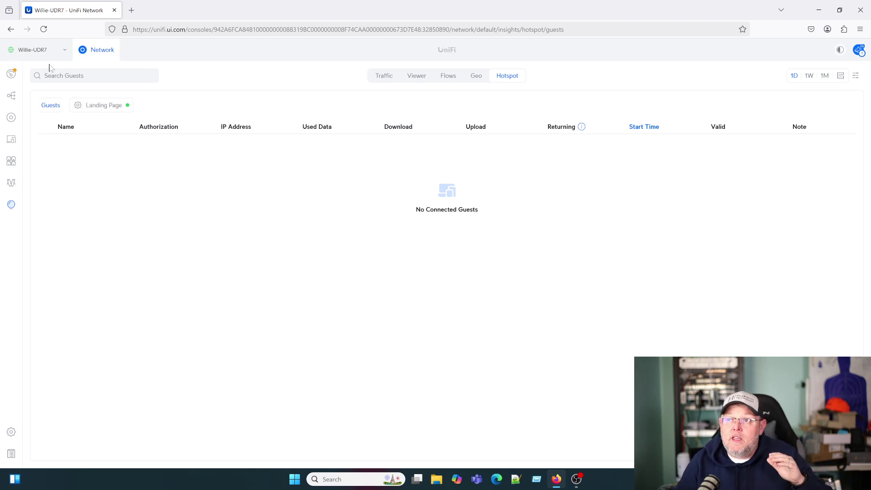
In the landing page editor, set title Willie's Lab, welcome Welcome to the Lab, button Get me some Internets!
click(108, 109)
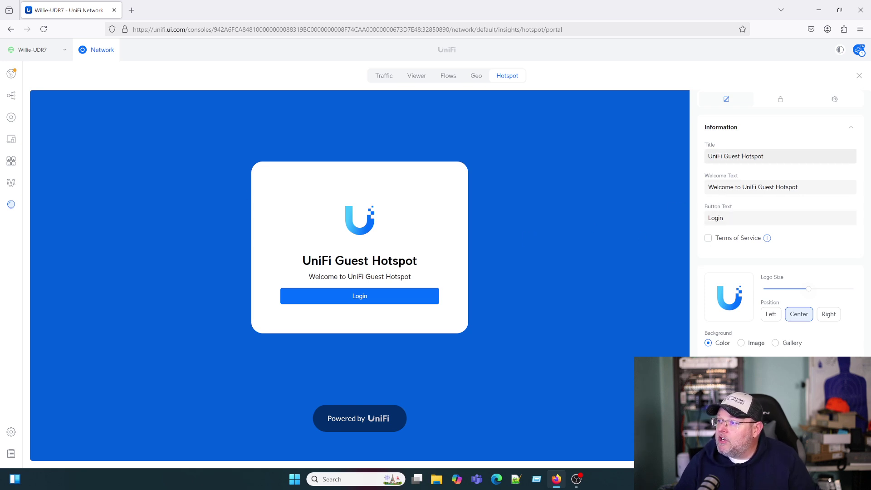
drag(765, 156, 691, 158)
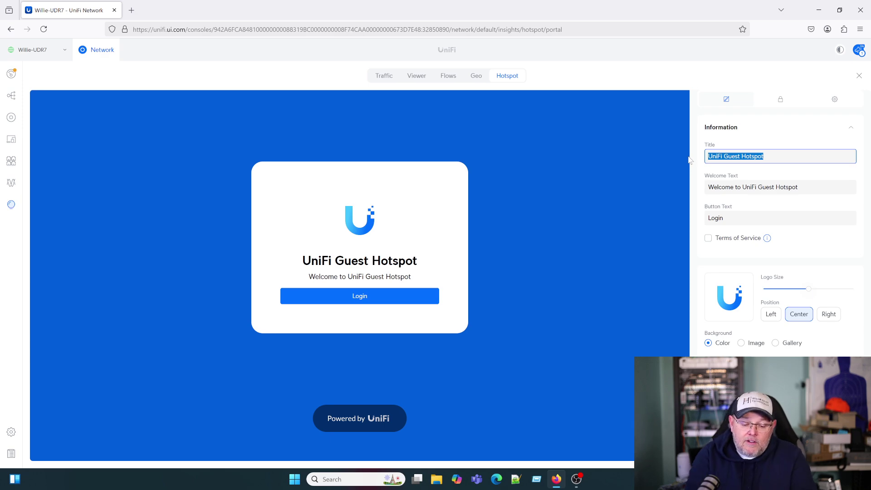
text(Willie's Lab)
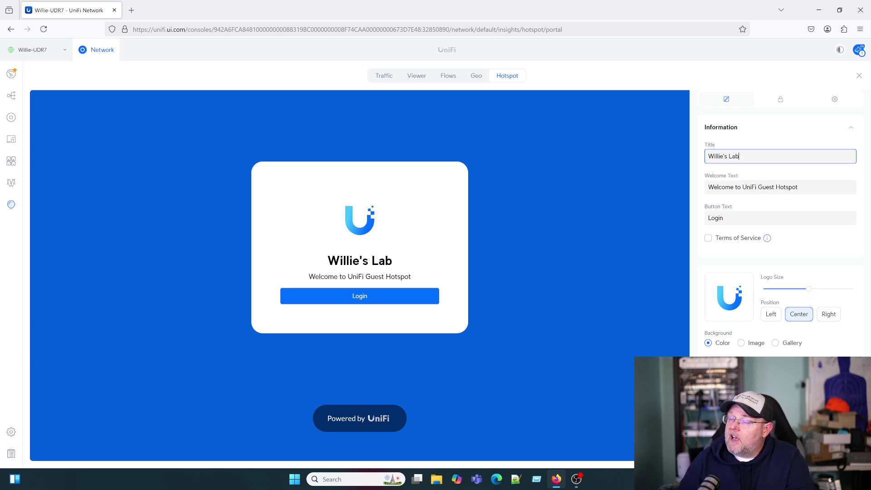
drag(800, 186, 699, 191)
text(Welcome )
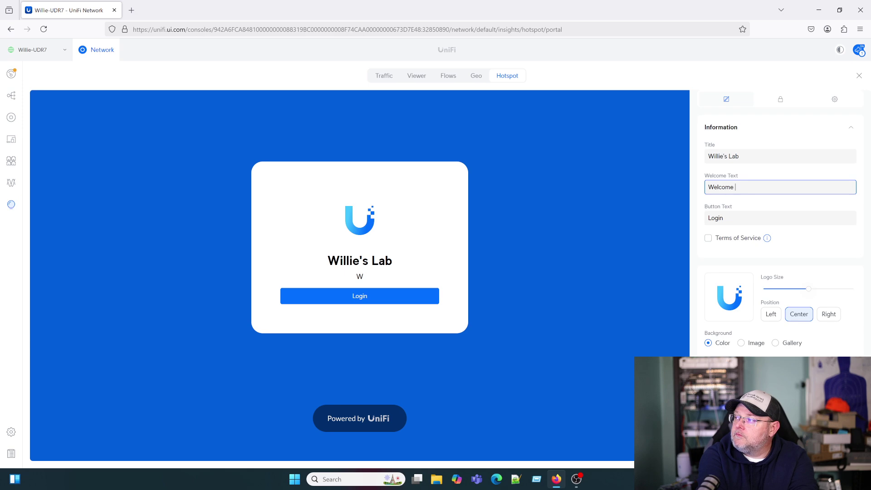
text(to the Lab)
key(Tab)
text(Get me some Internets!)
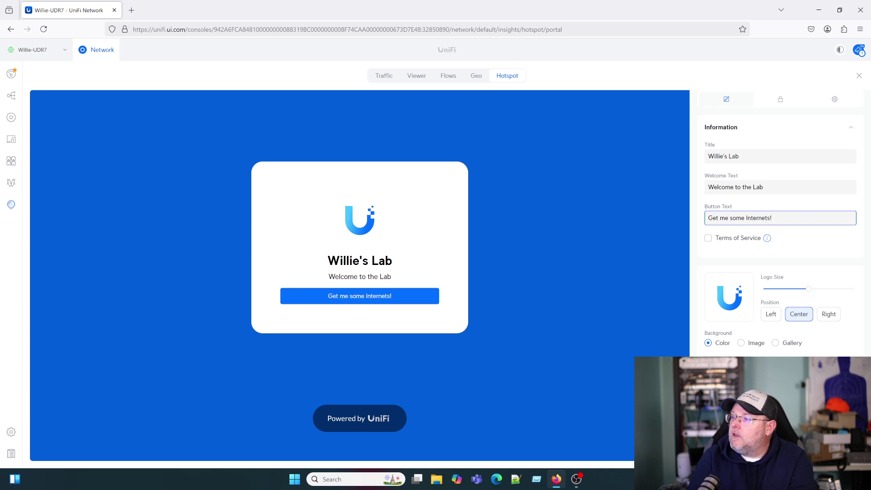
Enable Terms of Service acceptance and look over the logo and colour settings below
click(707, 238)
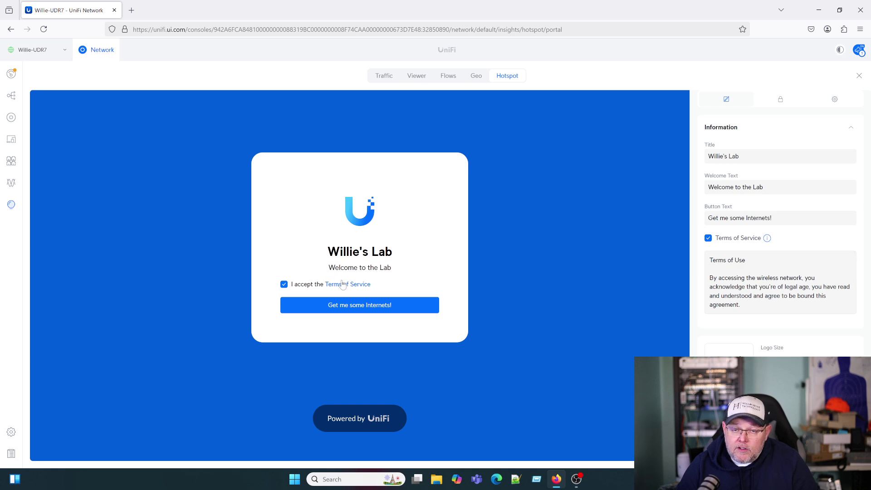
scroll(786, 317, down, 3)
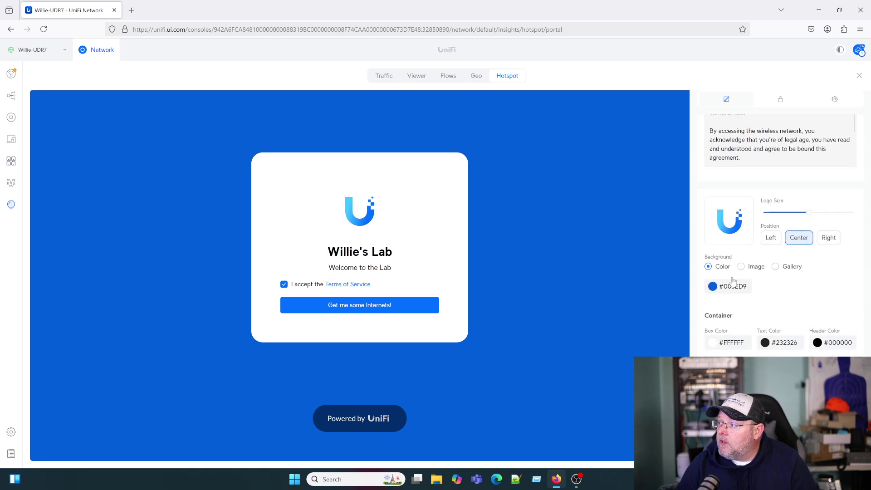
scroll(784, 287, down, 1)
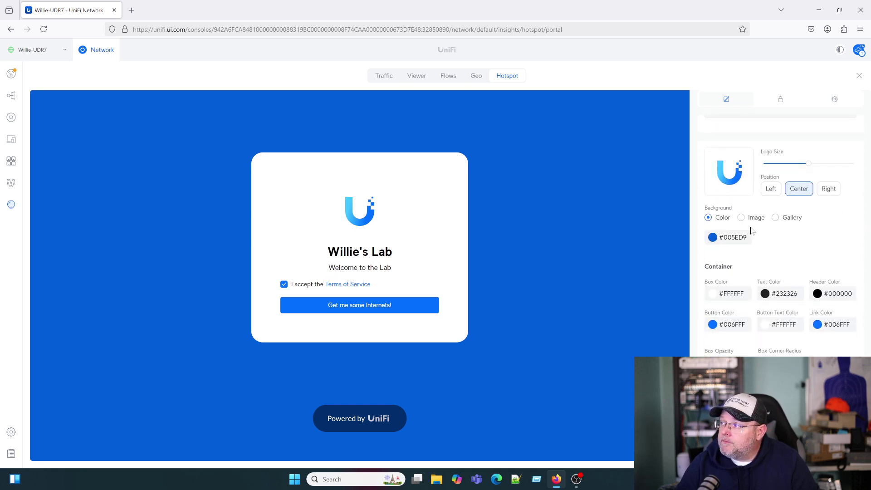
scroll(758, 264, down, 1)
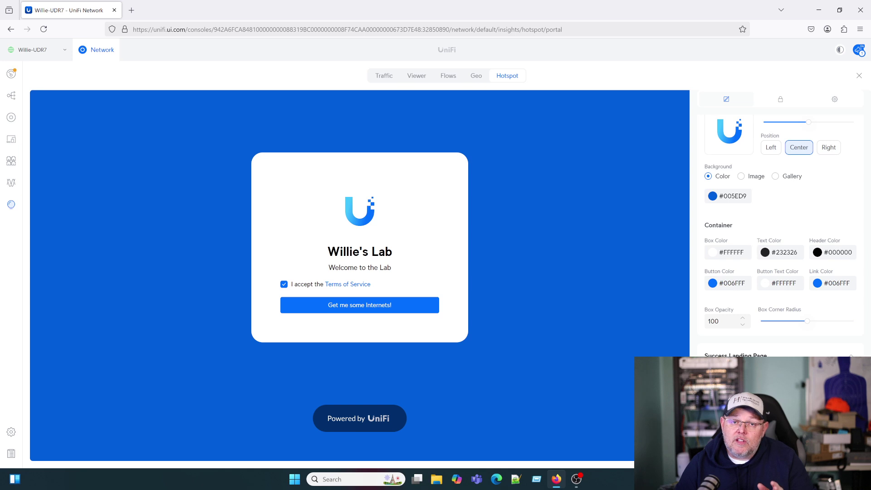
scroll(780, 235, up, 5)
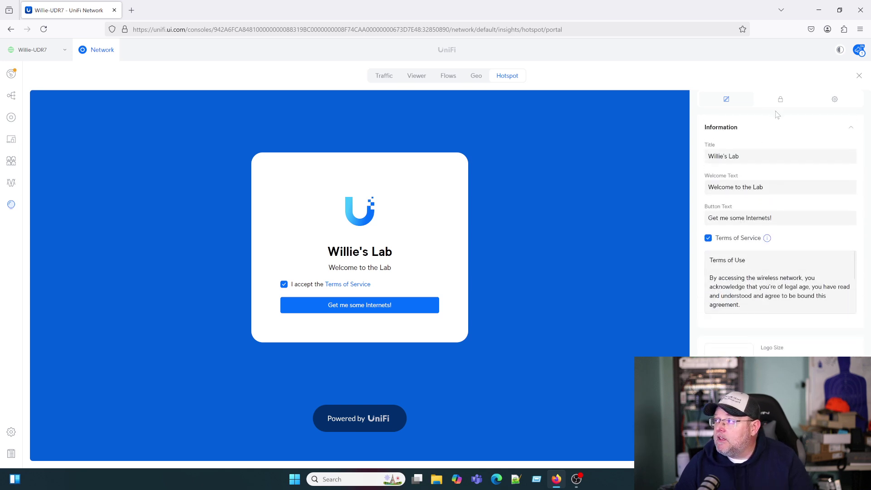
Collapse the Information section and view the authentication methods, leaving all disabled
click(751, 124)
click(780, 98)
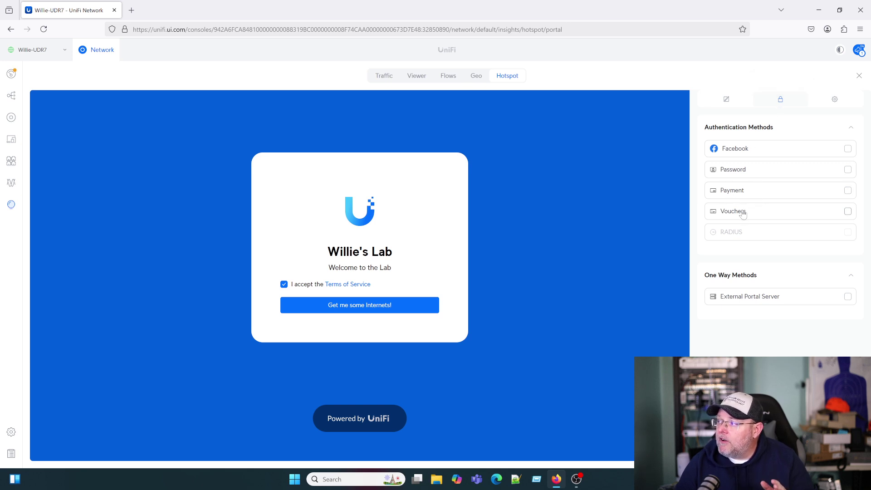
mouse_move(734, 235)
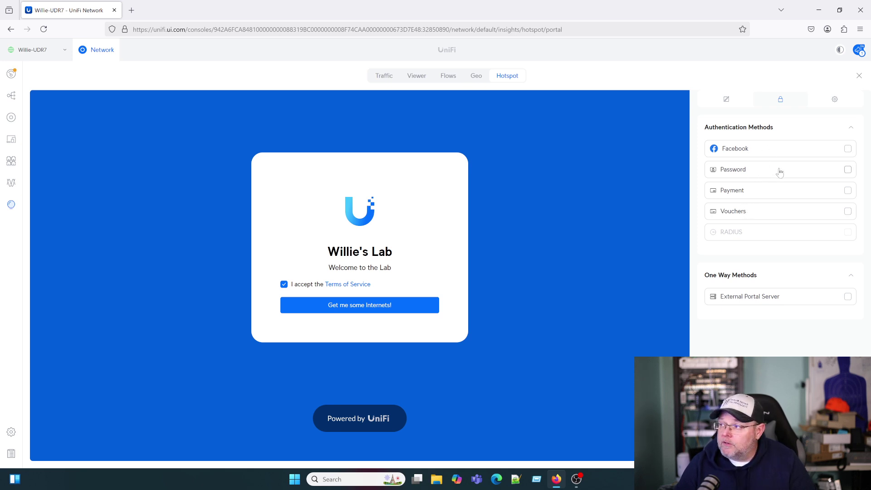
Review hotspot settings: 8-hour default expiration, landing page and HTTPS redirection enabled
click(834, 100)
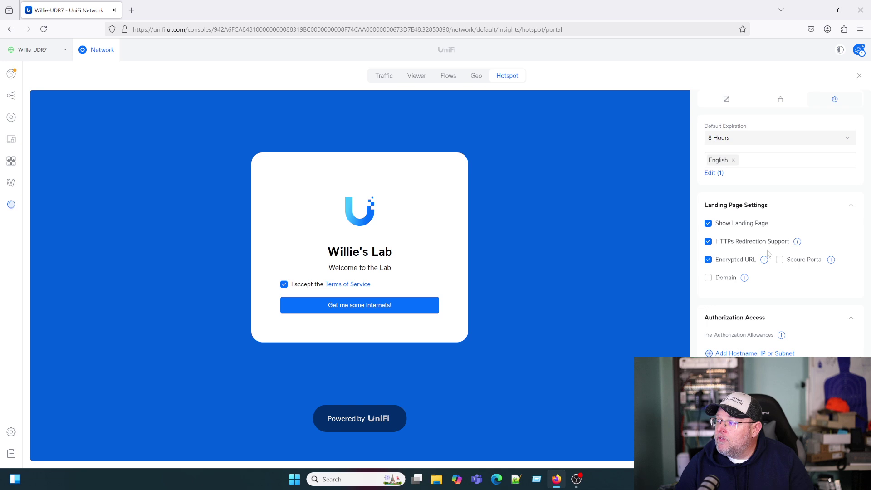
scroll(769, 253, down, 2)
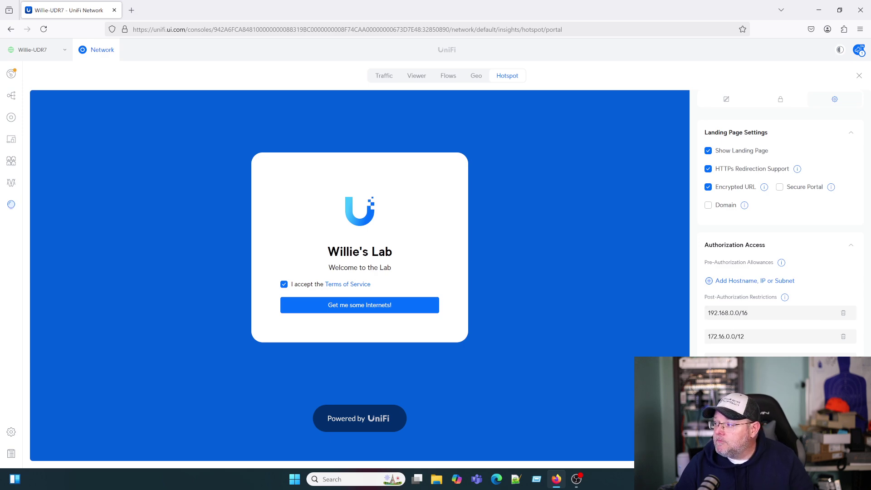
scroll(779, 238, up, 2)
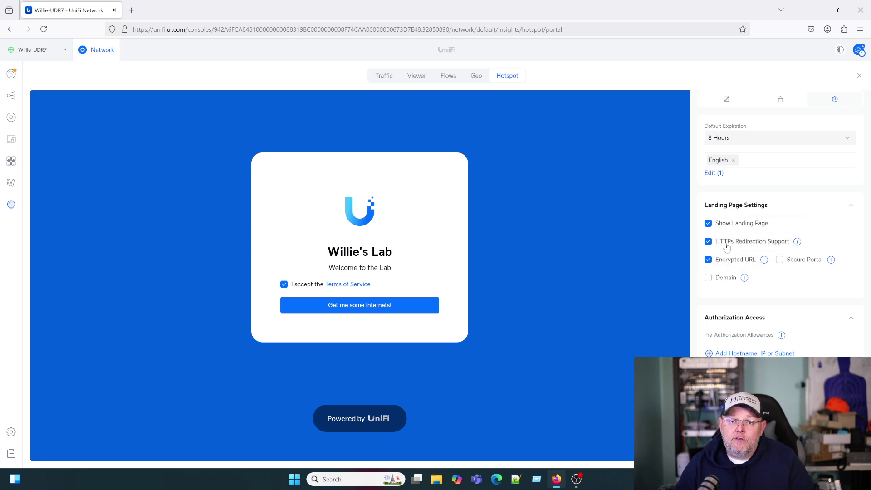
mouse_move(765, 264)
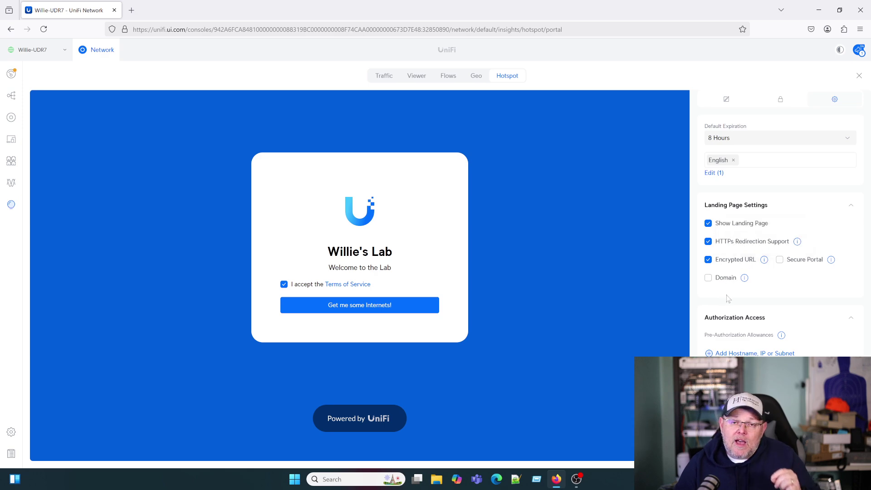